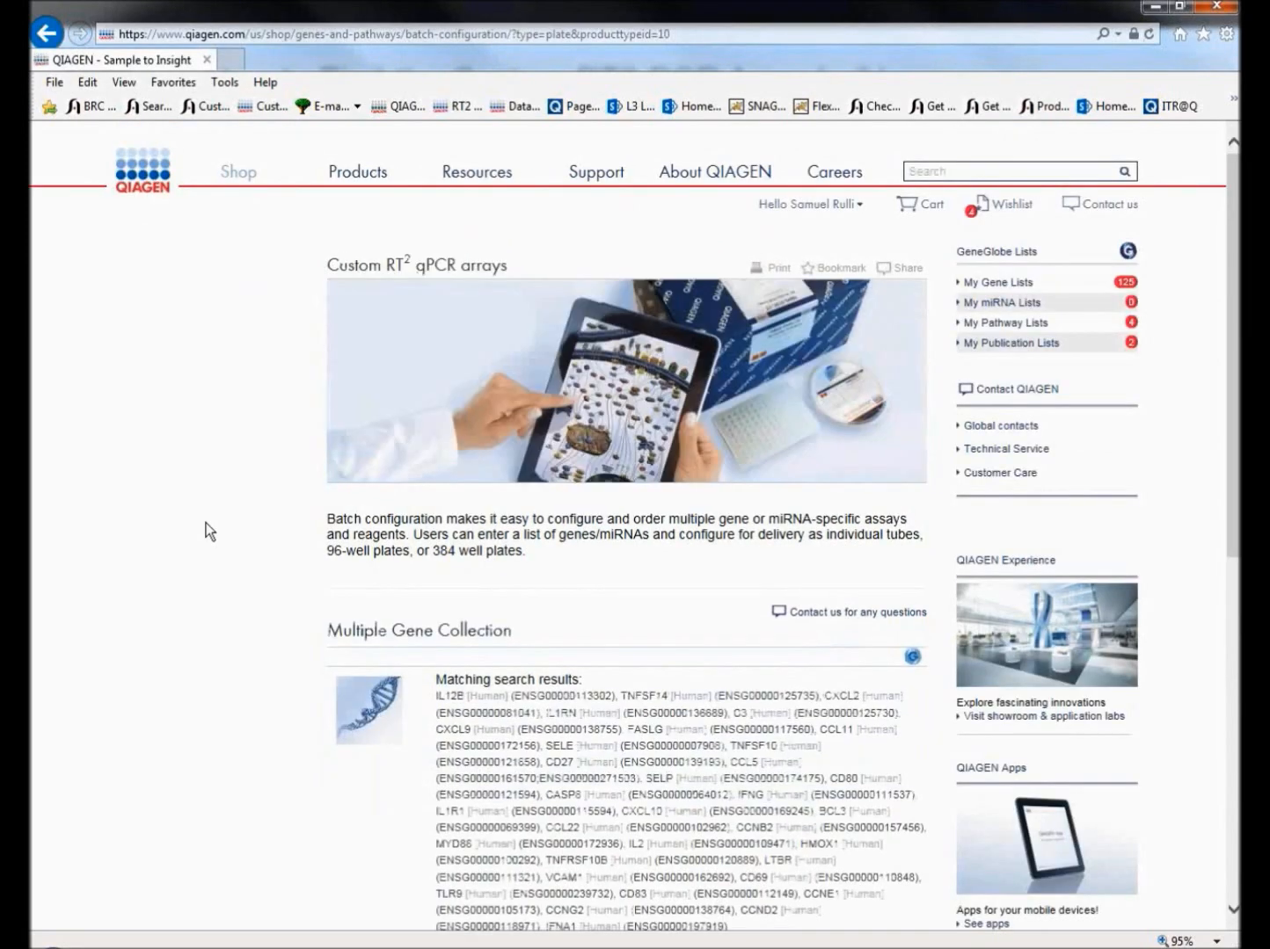
Name the plate RNA-seq val1 with the description RNA-seq validation 12-23-15, and confirm RT2 qPCR Primer Assays (96 / 384) for Human (Homo sapiens).
scroll(207, 531, "down", 5)
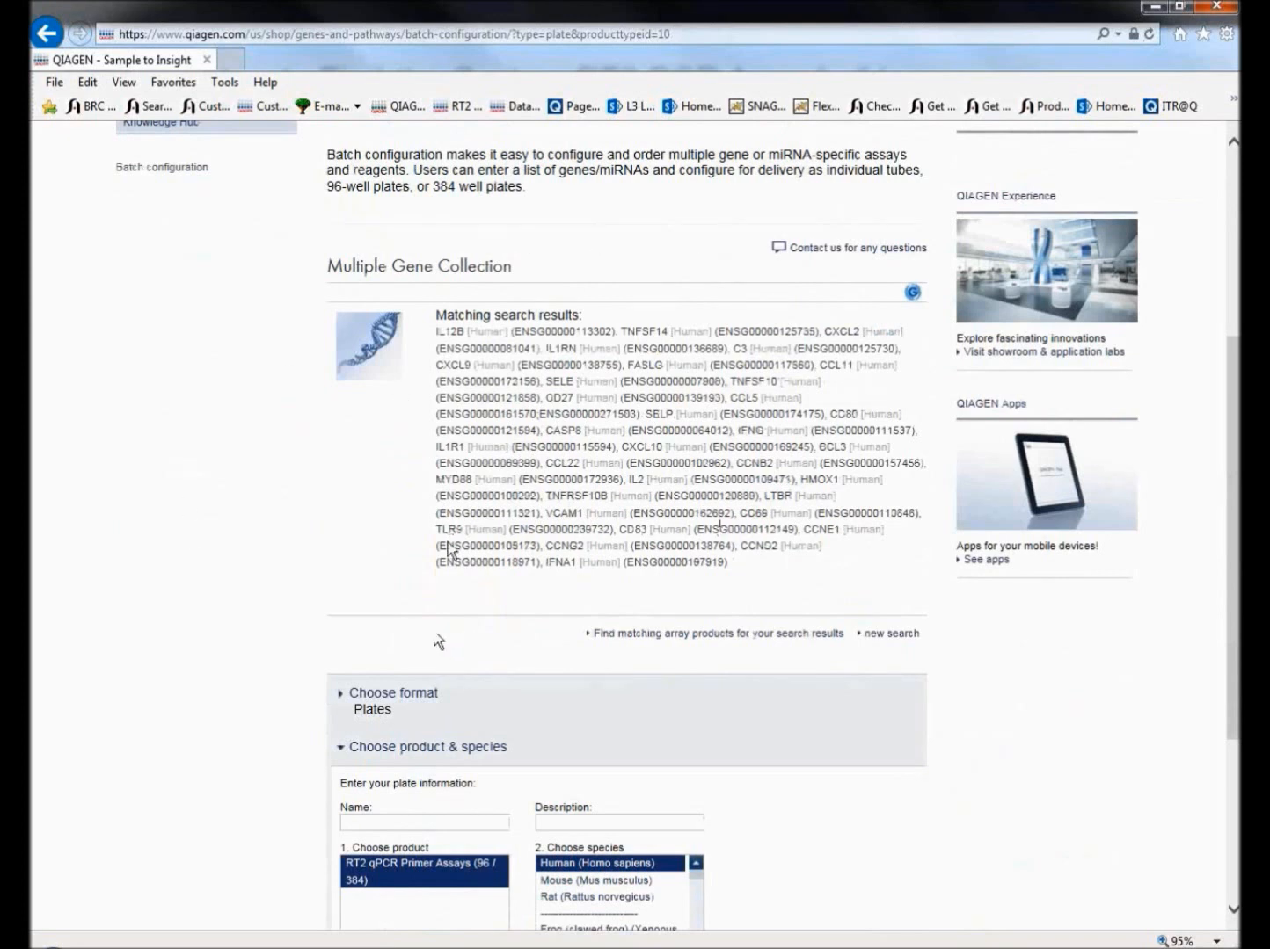
scroll(484, 517, "down", 4)
left_click(477, 510)
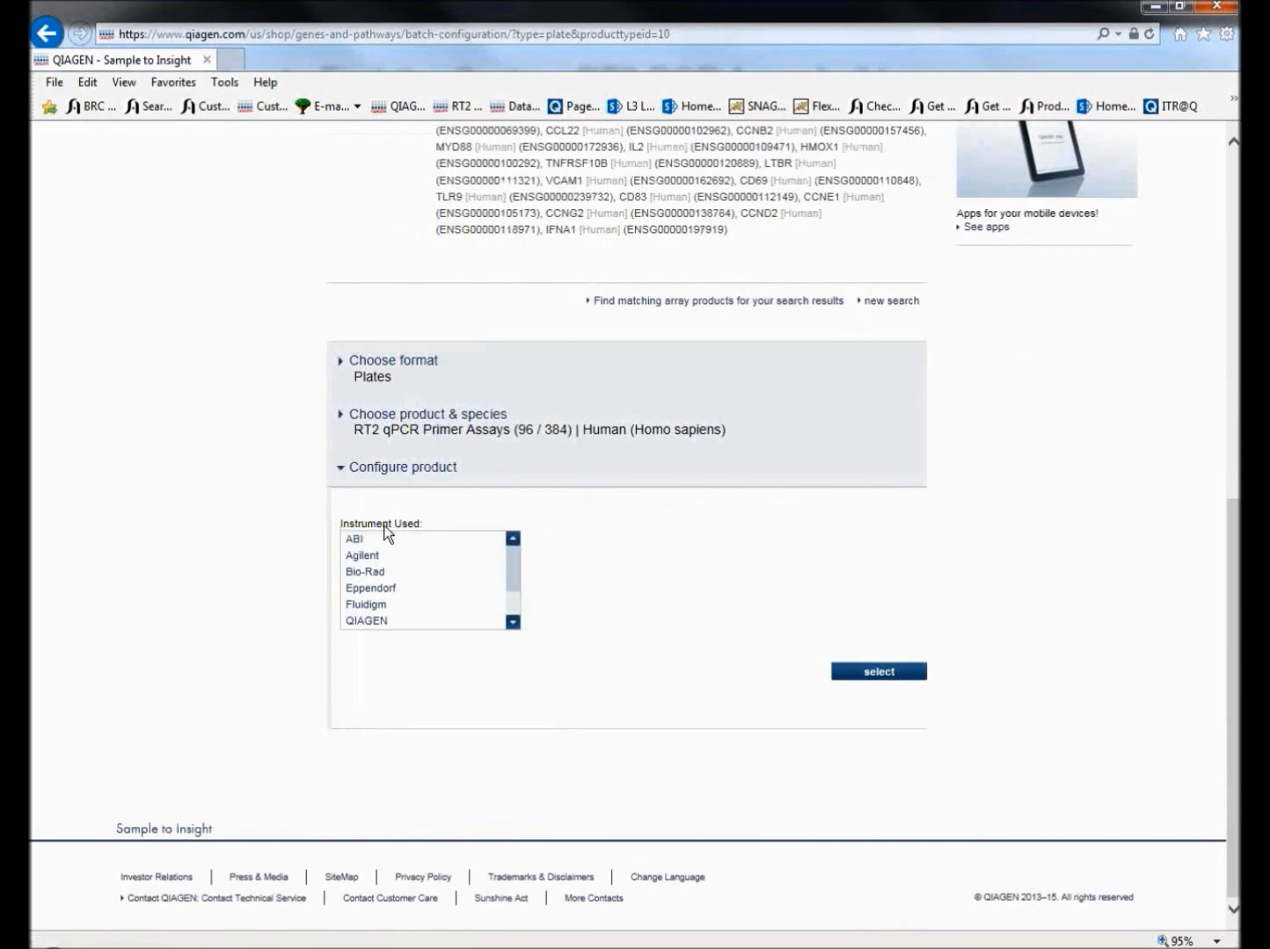
Set the instrument used to Bio-Rad CFX96 and choose the fill layout with 48 genes / 2 samples per plate.
left_click(409, 538)
left_click(419, 573)
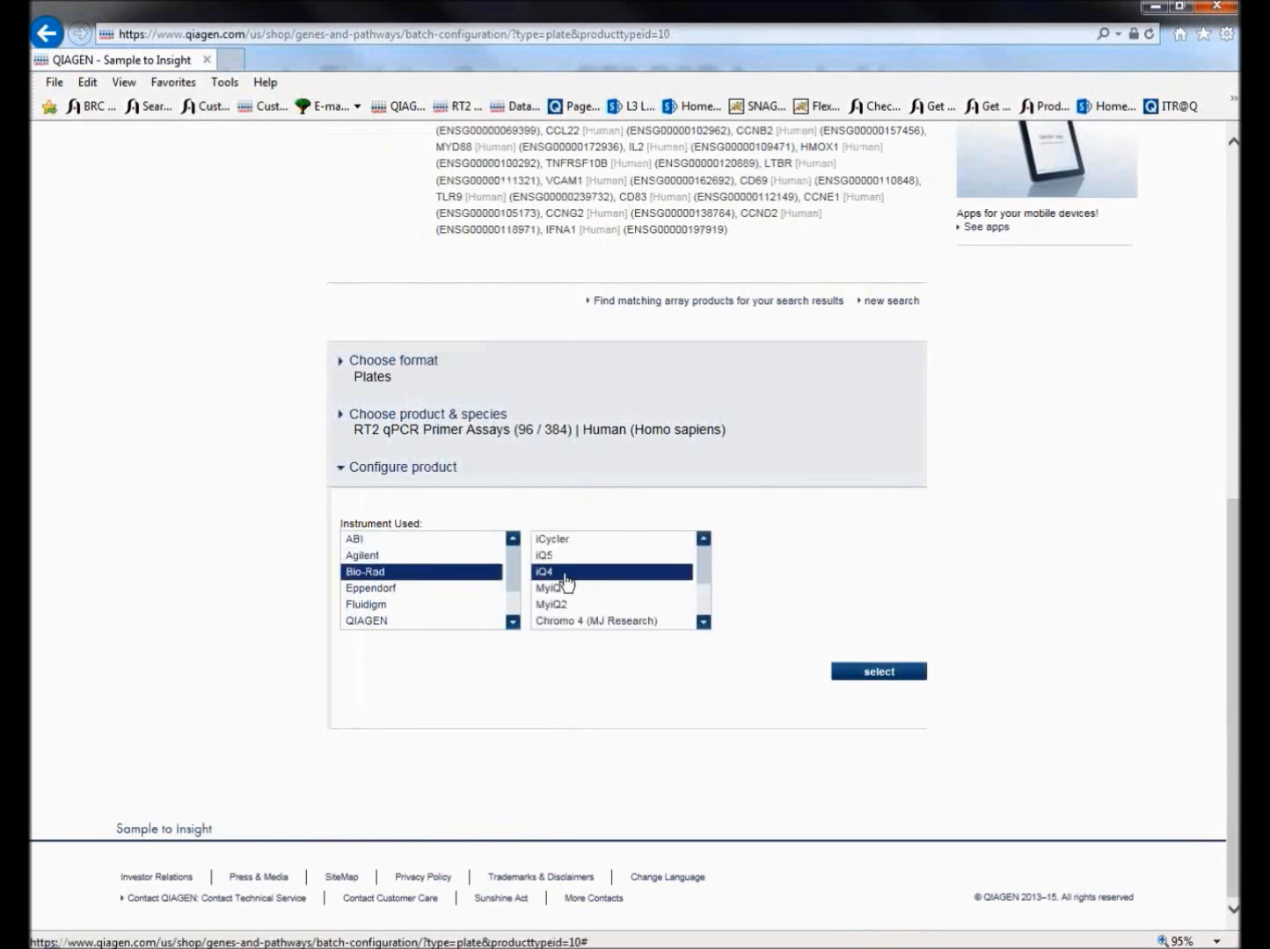
left_click(703, 622)
left_click(585, 573)
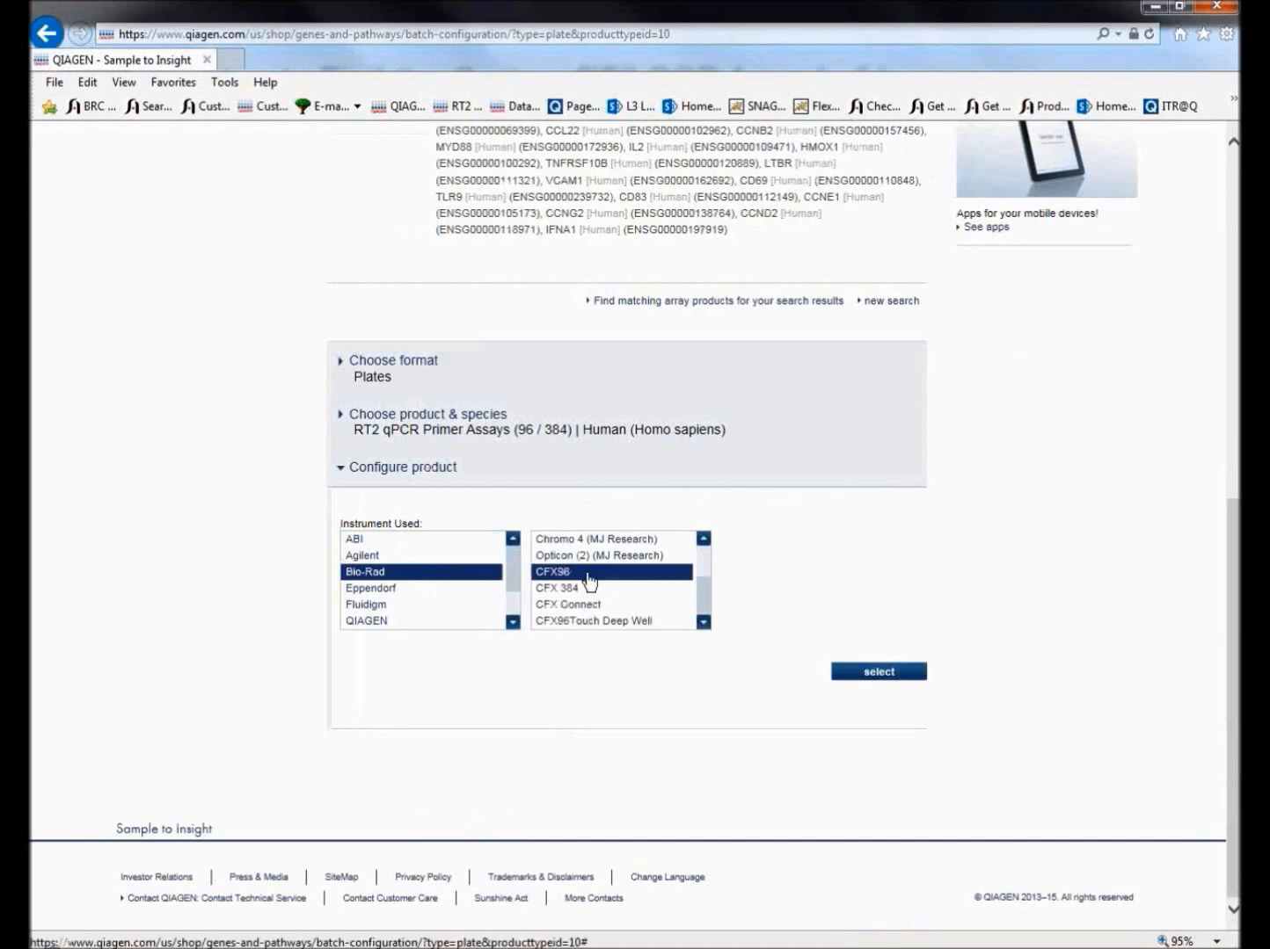
scroll(861, 630, "down", 2)
scroll(862, 621, "down", 4)
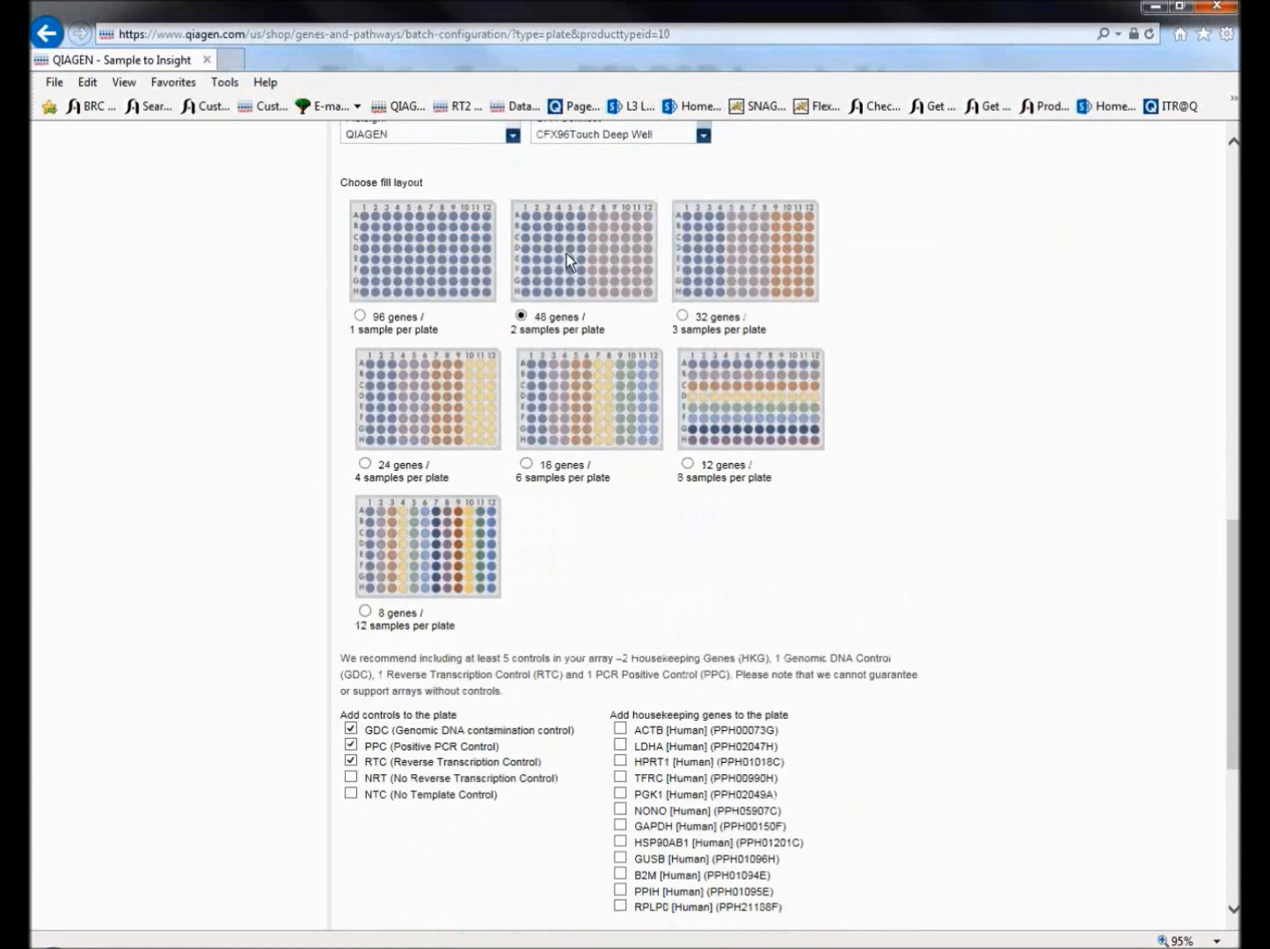
Add the housekeeping genes ACTB, HPRT1, PGK1, GAPDH and B2M to the plate and open the configured layout in the Plate Designer.
scroll(293, 431, "down", 5)
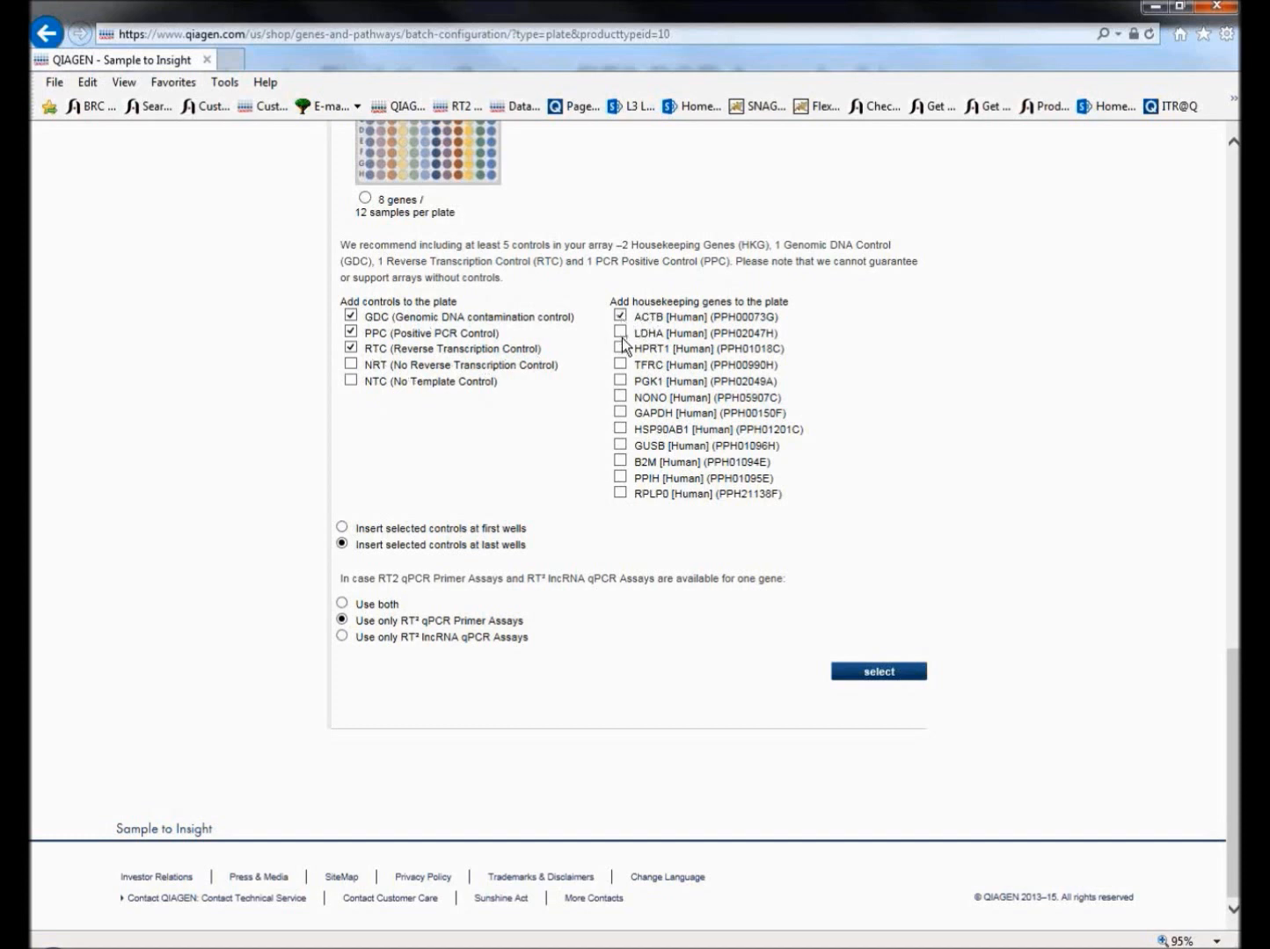
left_click(621, 348)
left_click(621, 381)
left_click(621, 414)
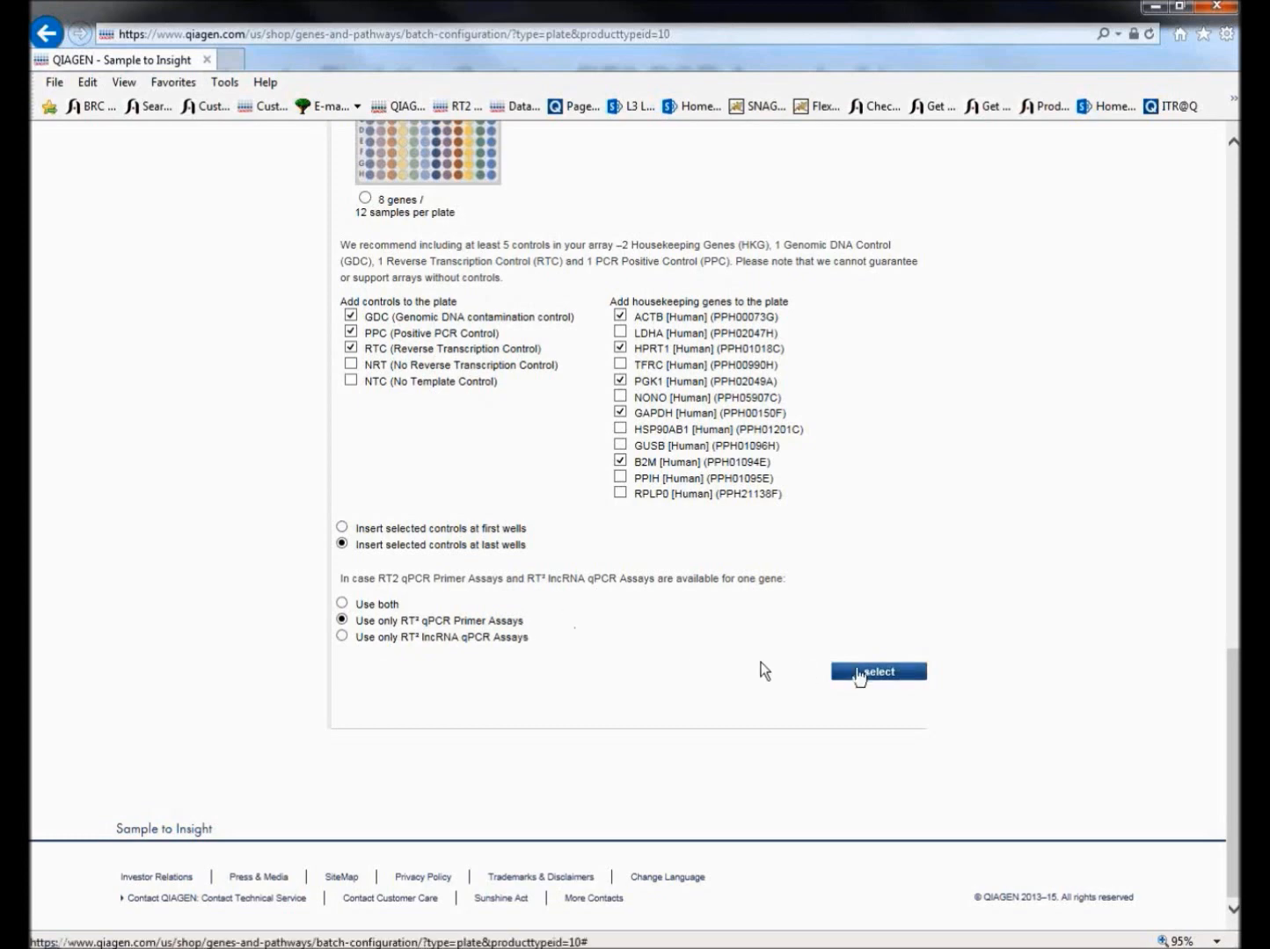
left_click(857, 673)
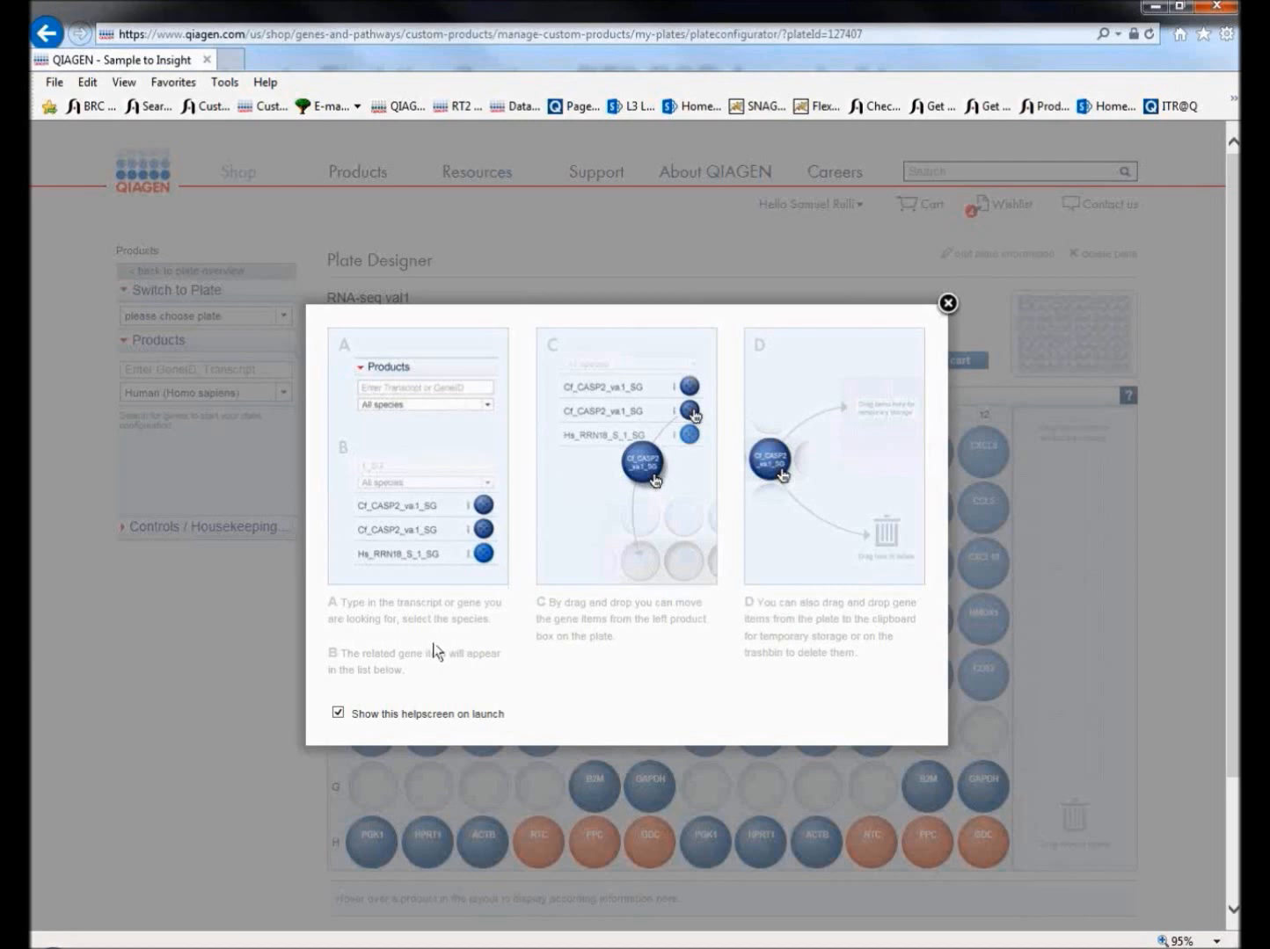
left_click(946, 305)
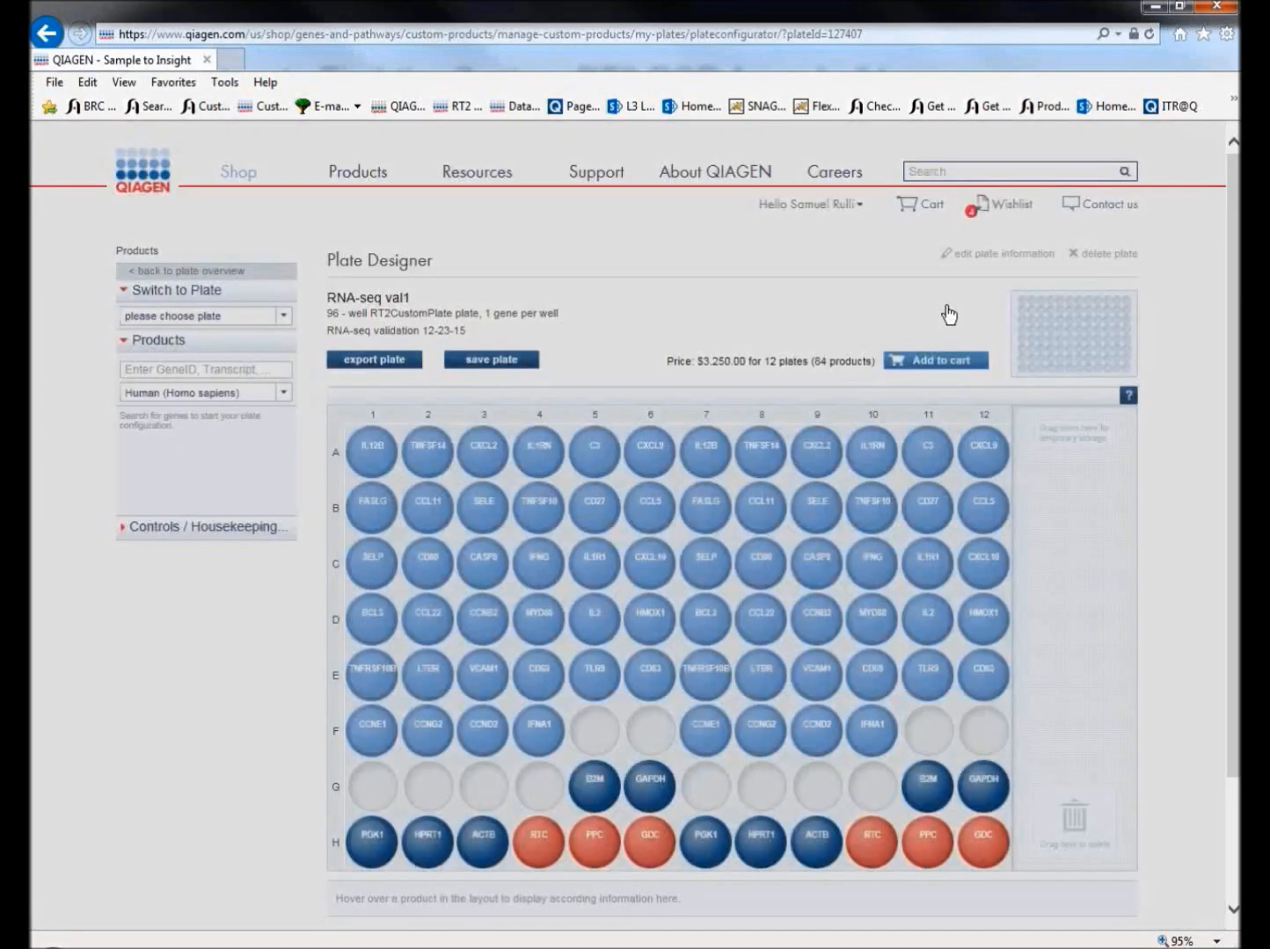
Rearrange the plate layout by moving CCNE1 from well F1 to F5 and B2M from well G5 to F1.
scroll(703, 305, "down", 3)
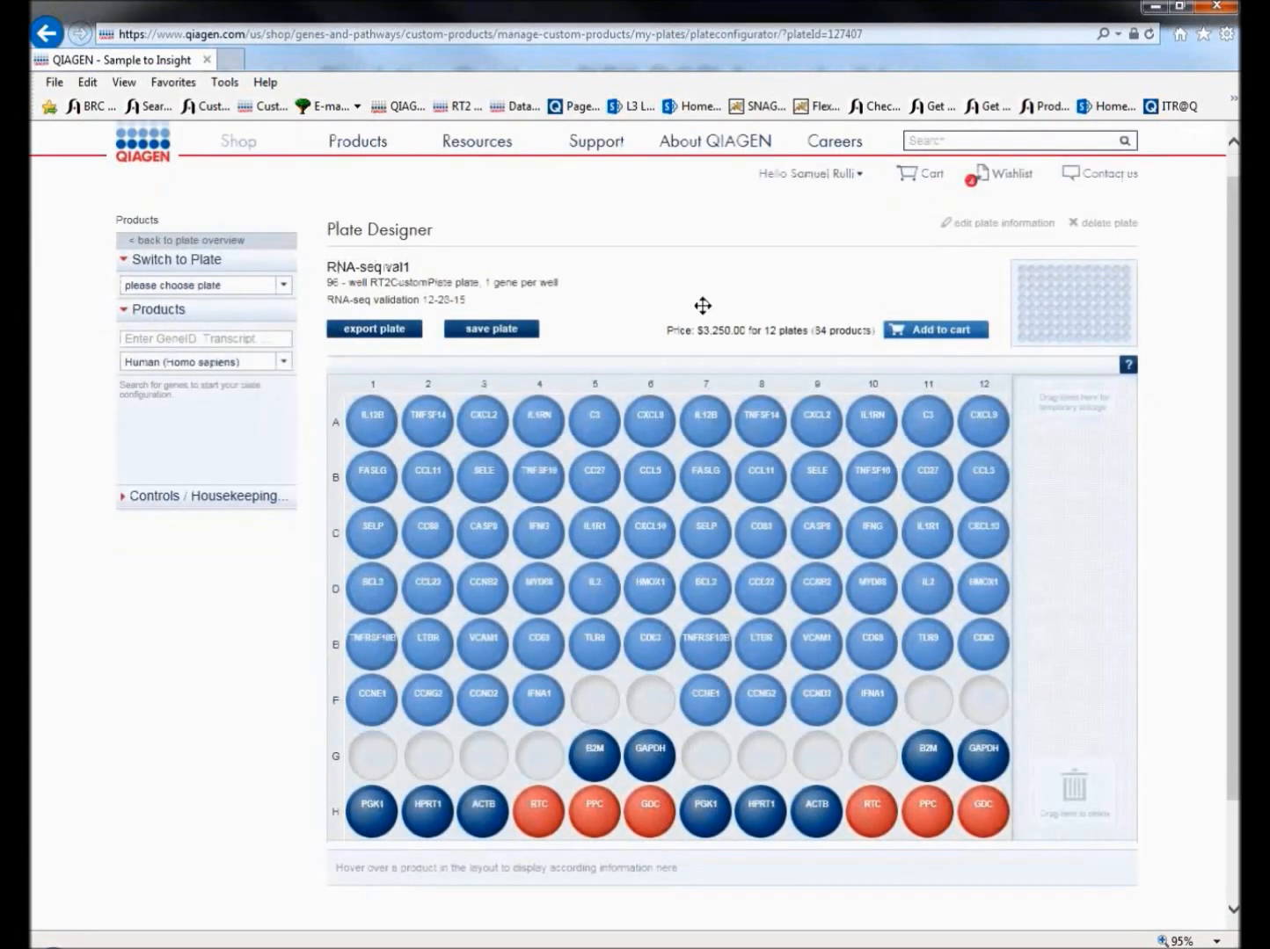
scroll(702, 305, "up", 3)
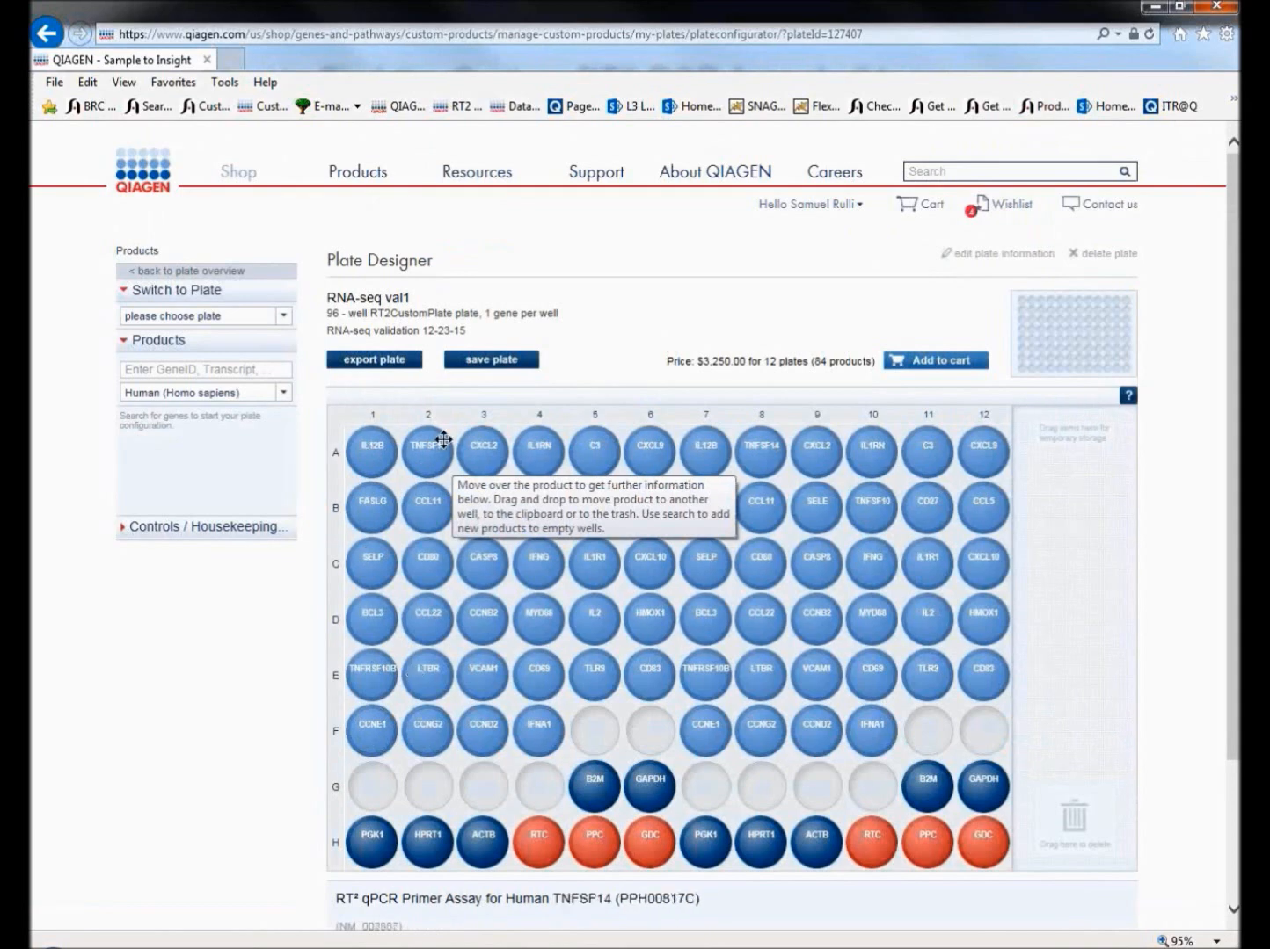
scroll(454, 672, "down", 1)
scroll(453, 672, "down", 1)
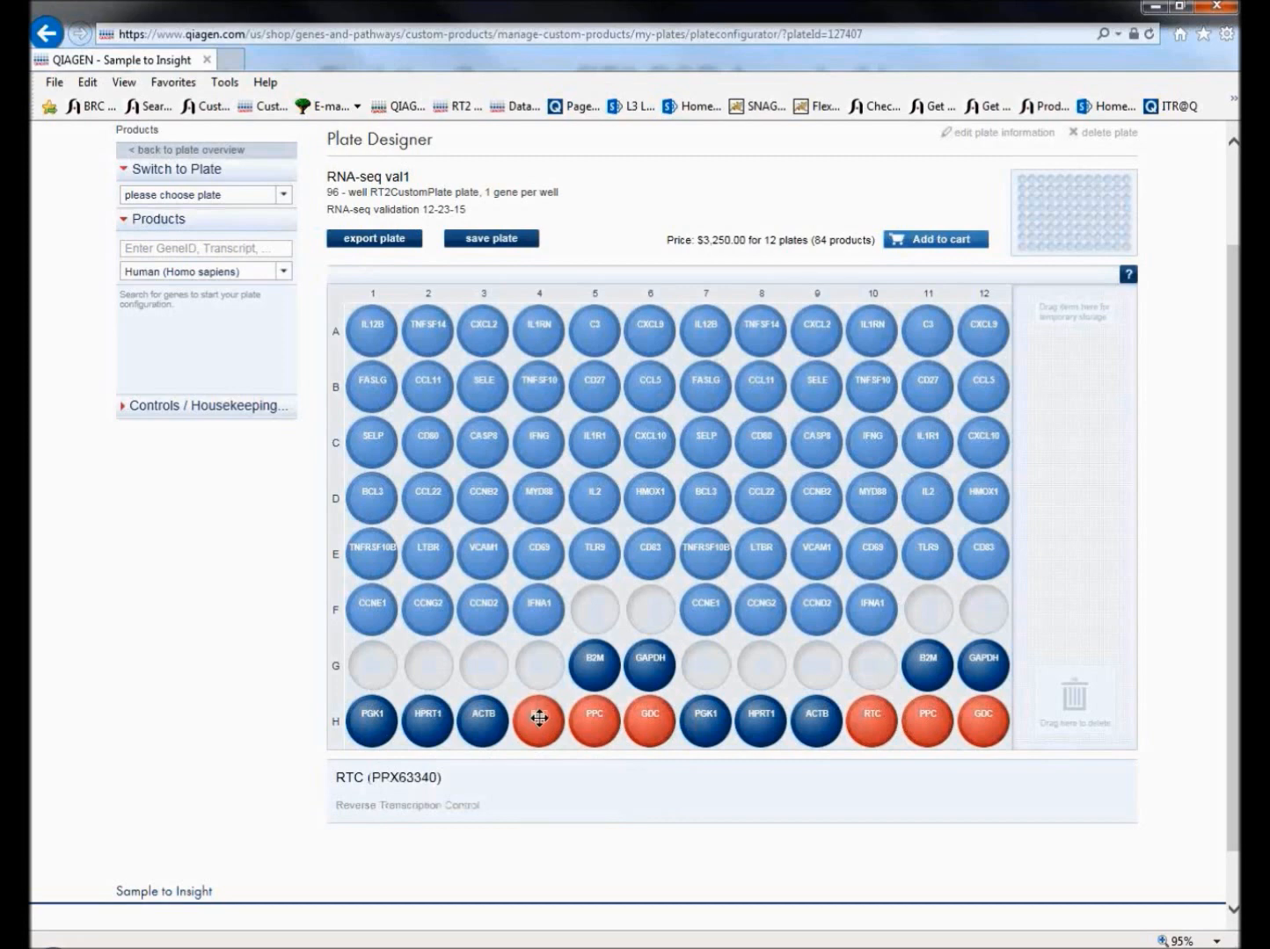
left_click(236, 413)
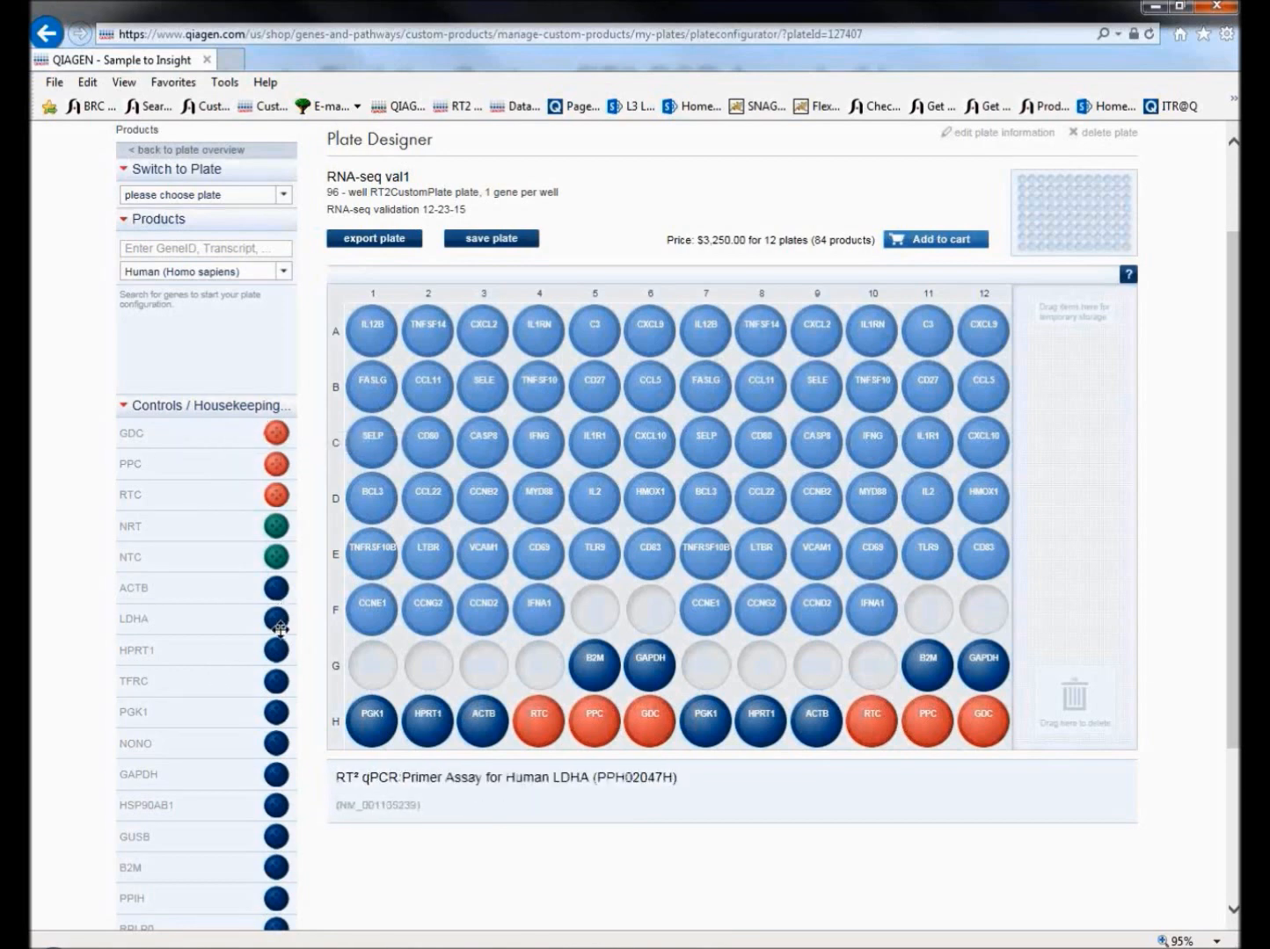
mouse_move(378, 609)
left_mouse_down()
mouse_move(595, 609)
mouse_move(370, 608)
left_mouse_up()
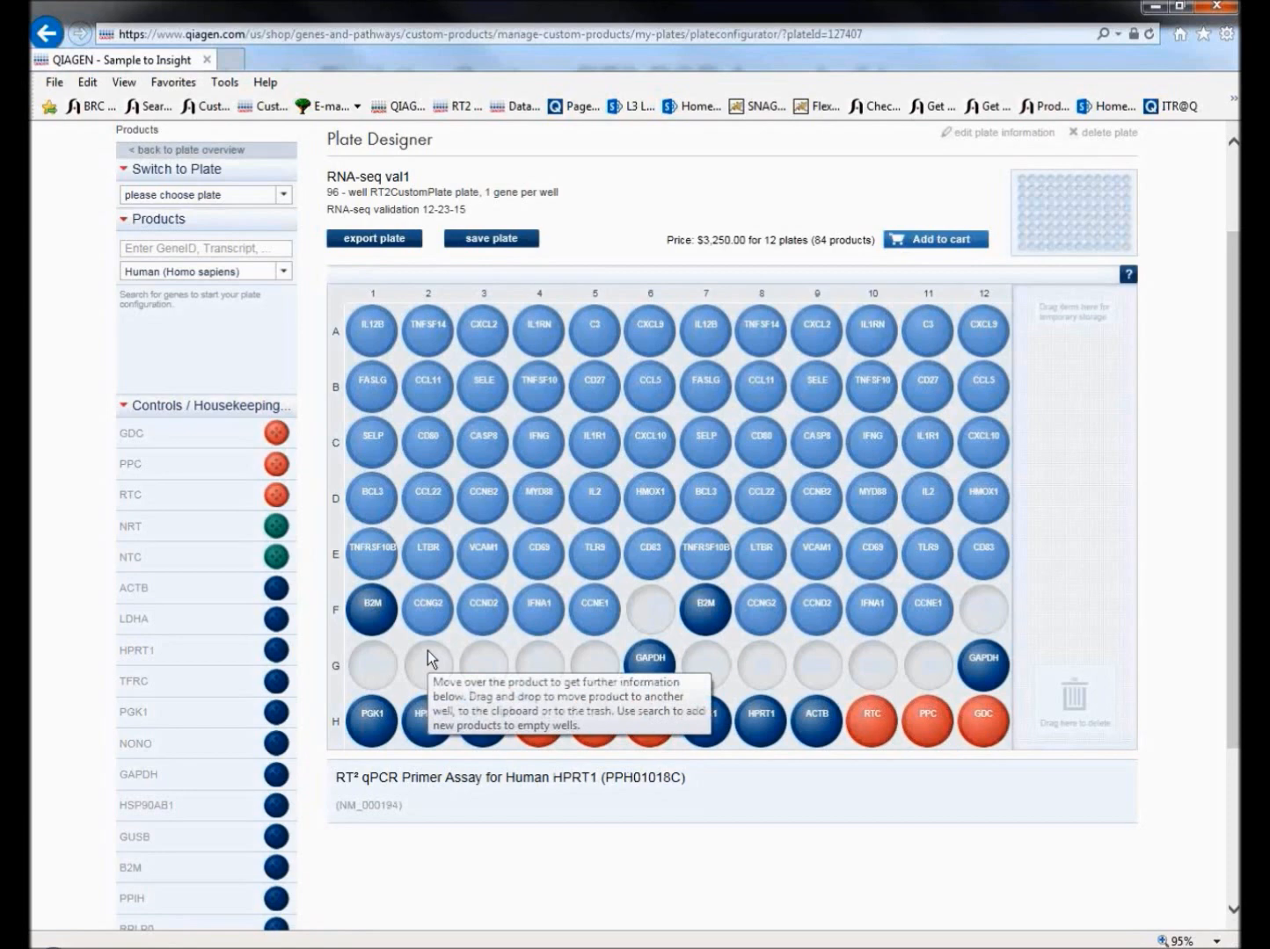
Search the human products for the lncRNA assays AIRN and BANCR, and place them in wells G1 and F6.
left_click(245, 406)
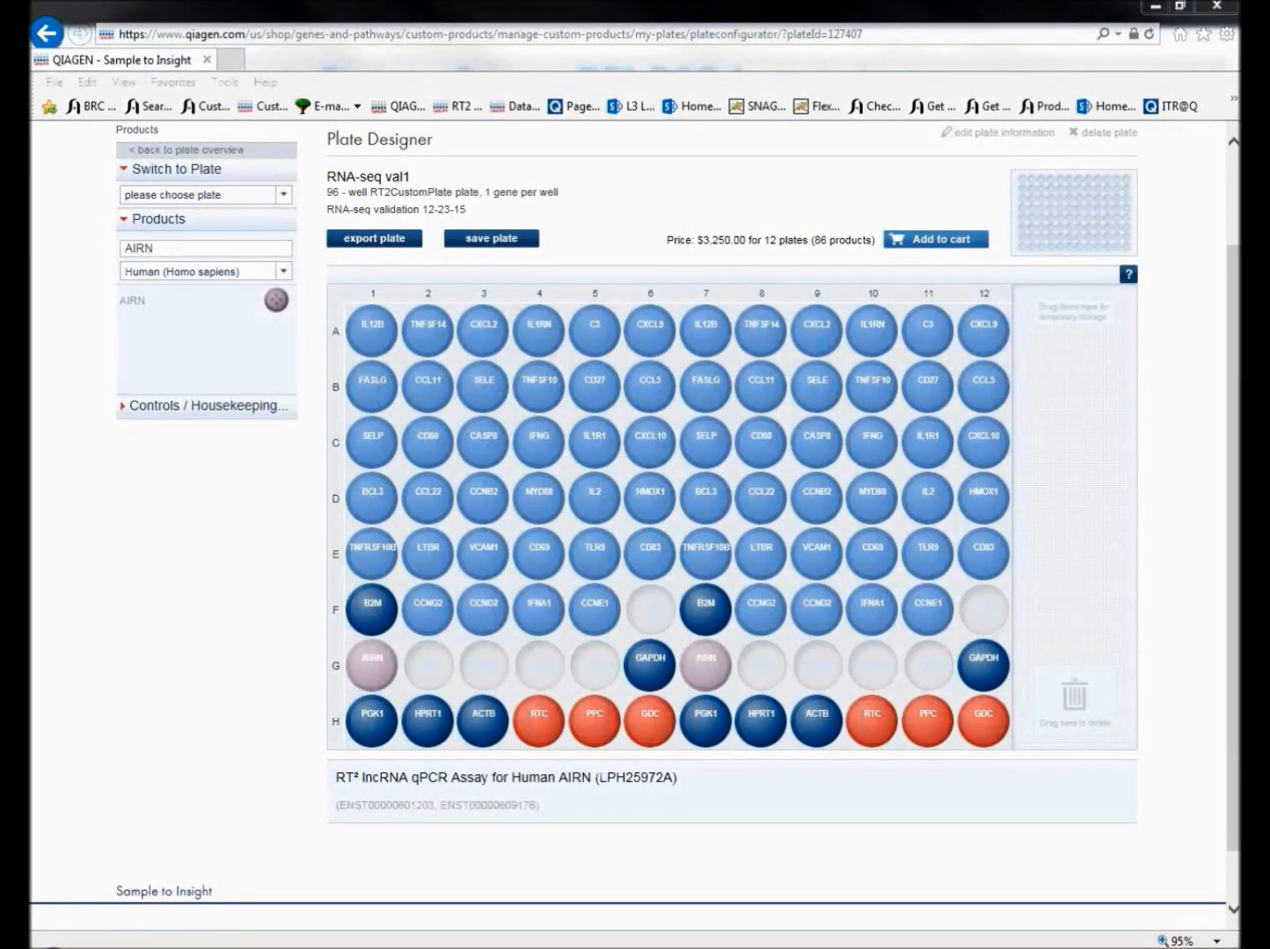
left_click_drag(191, 249, 105, 255)
type("BANCR")
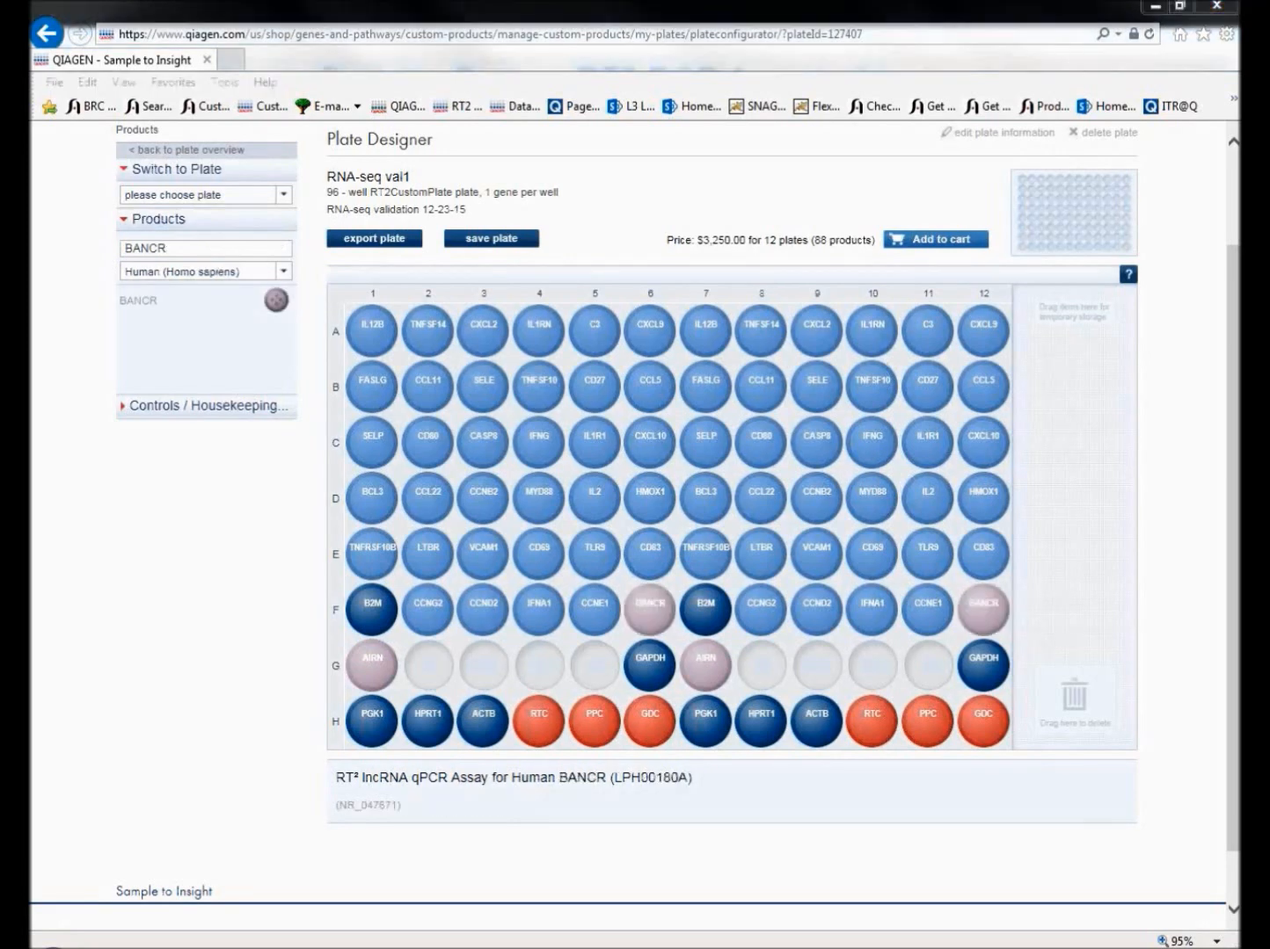
Fill the empty wells G2 to G5 with the lncRNA assays FAS-AS1, PCAT1, TUG1 and XIST.
left_click_drag(180, 249, 103, 251)
type("FAS-AS1")
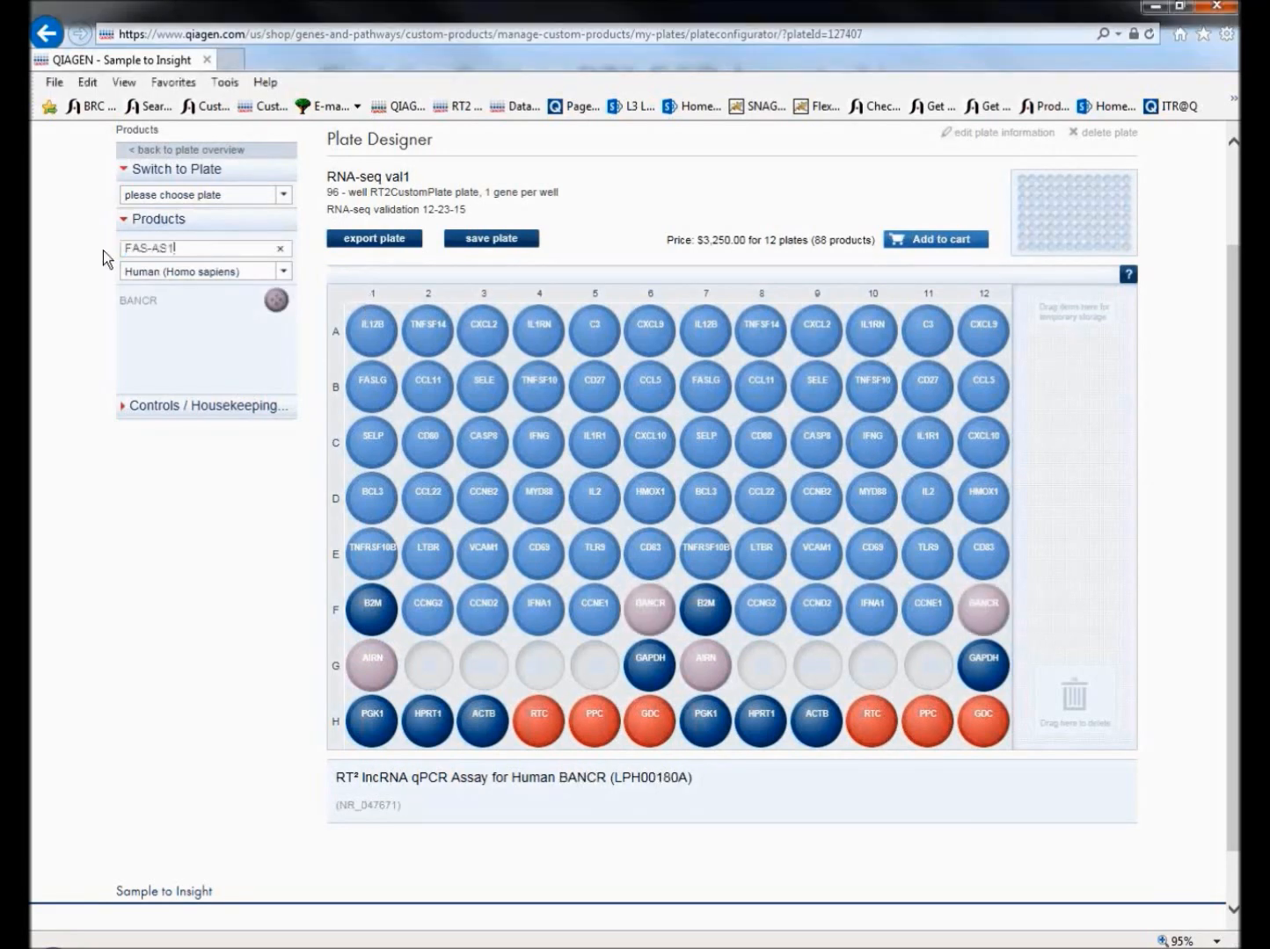
left_click_drag(272, 303, 417, 659)
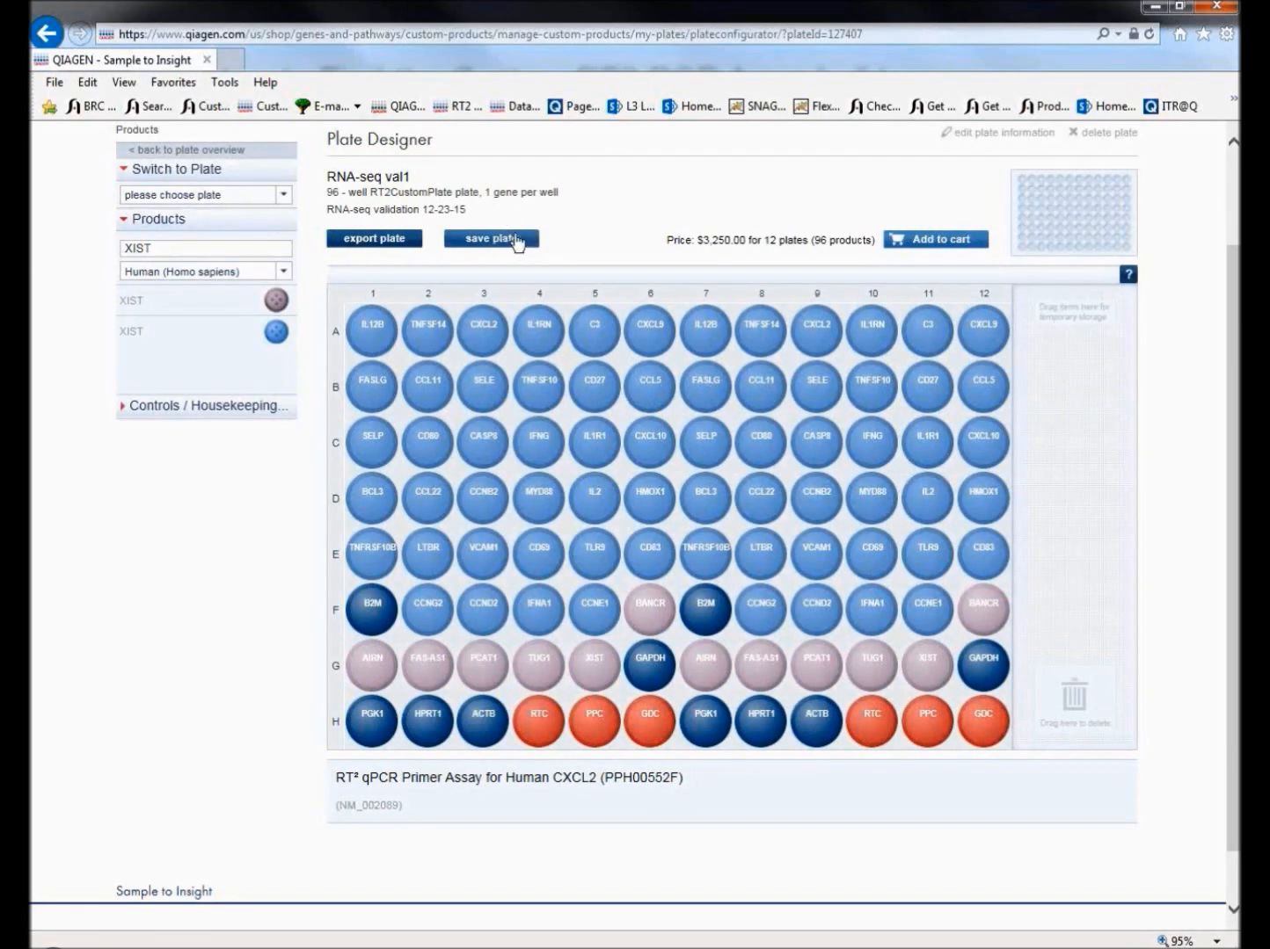
Add 24 copies plus 2 additional plates to the cart, with RT² SYBR Green Mastermix (2) and (24) and First Strand Kit (12) and (50).
scroll(642, 239, "up", 2)
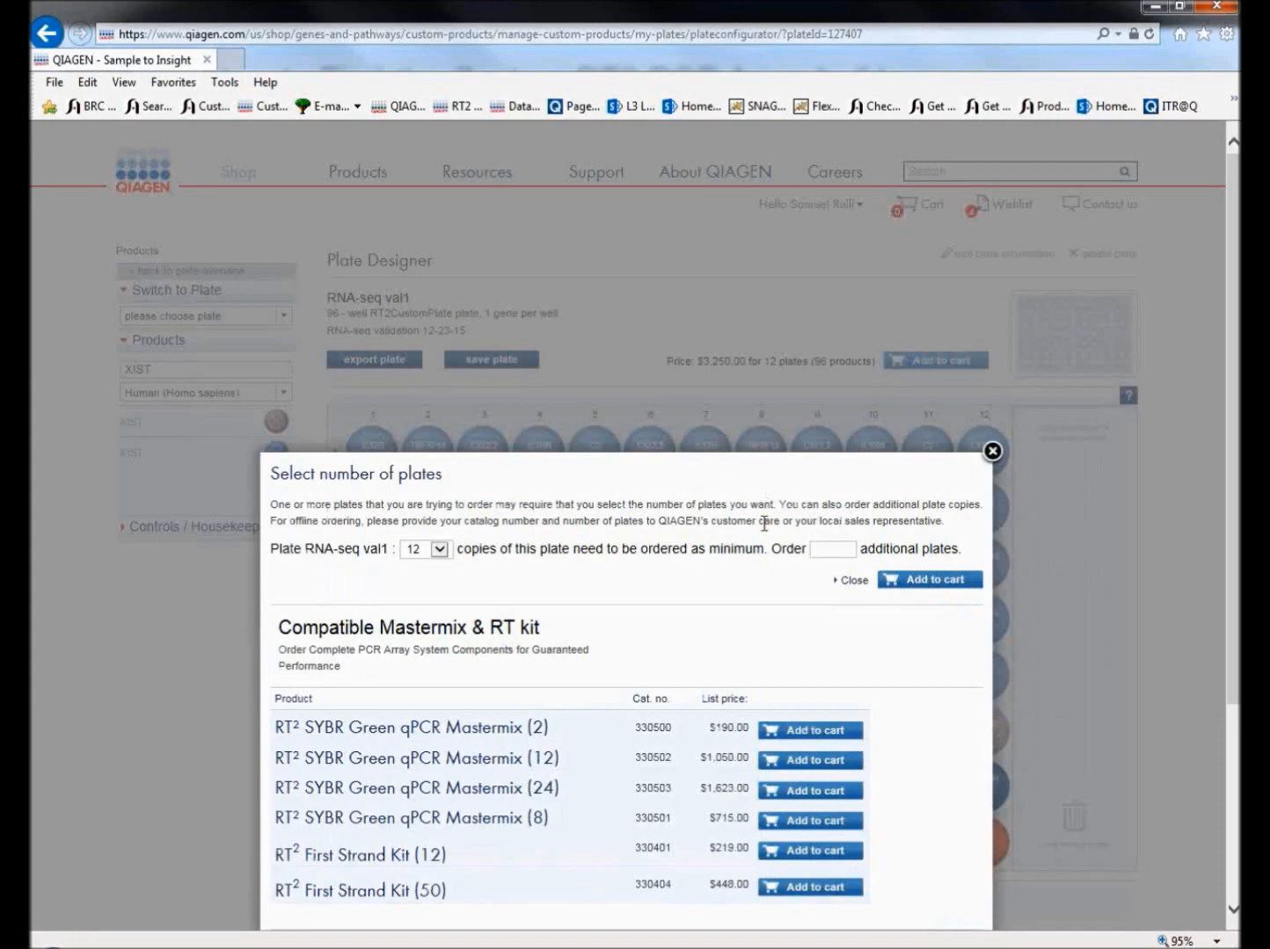
left_click_drag(1236, 301, 1234, 508)
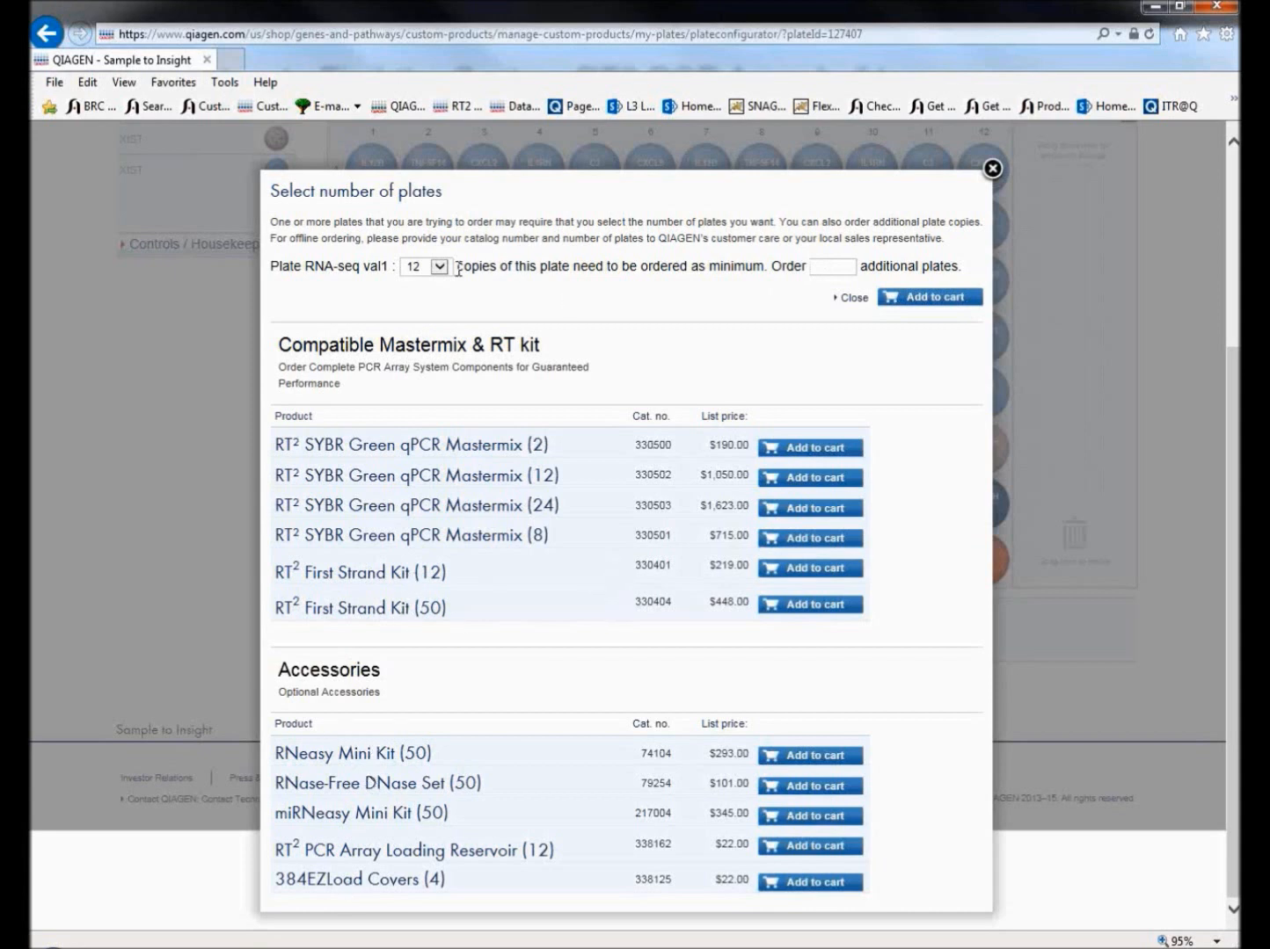
left_click(910, 297)
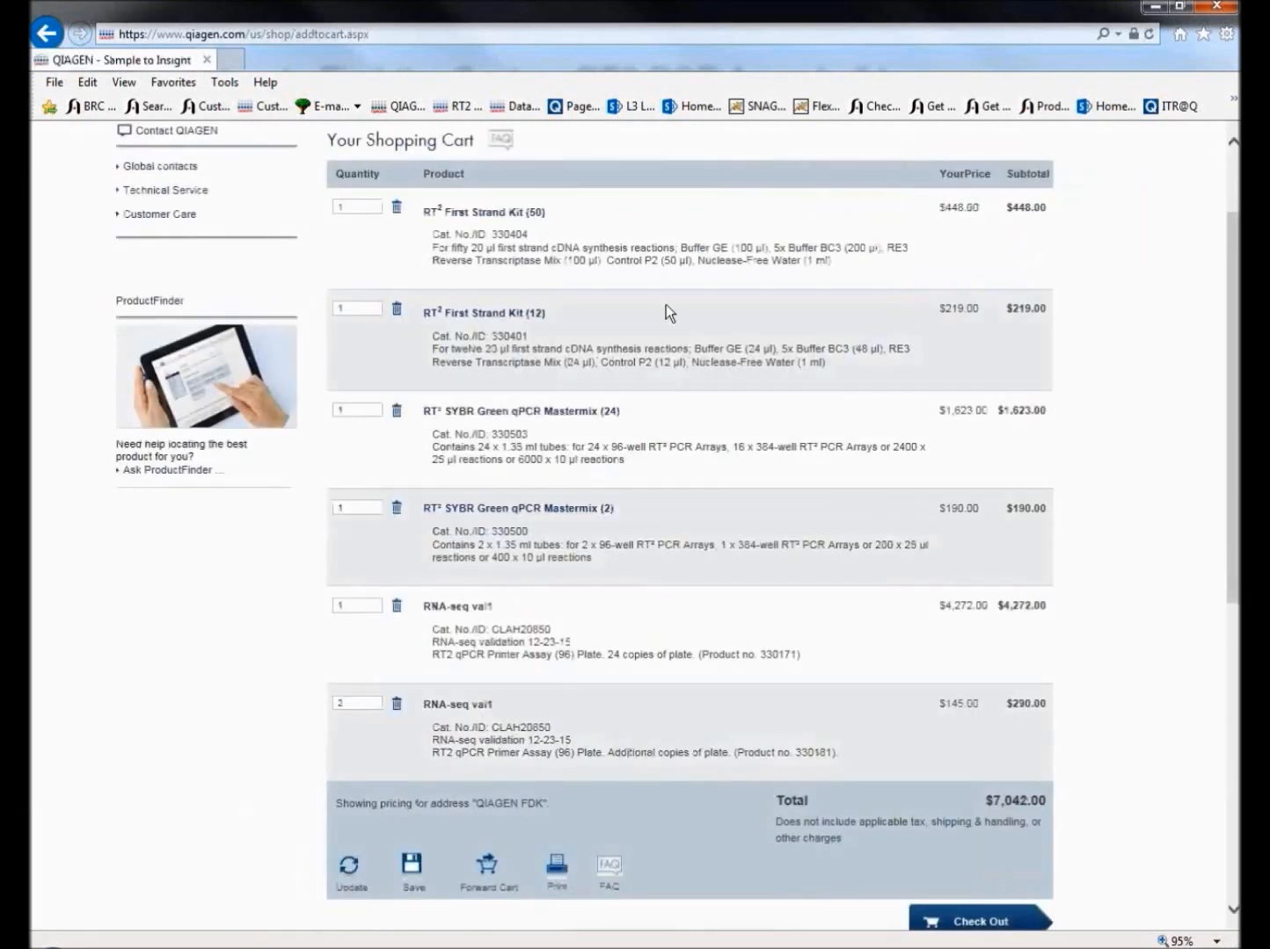